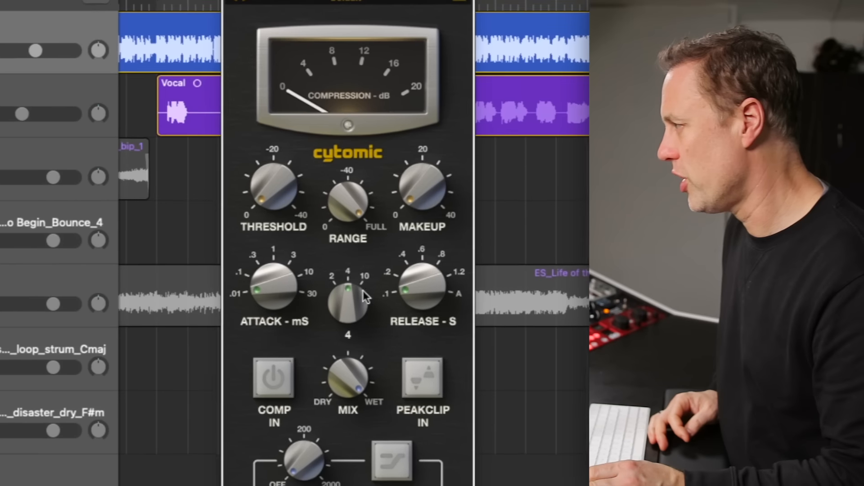
Set The Glue compressor to a 30 ms attack, a ratio of 4, and a 0.1 s release.
mouse_move(314, 289)
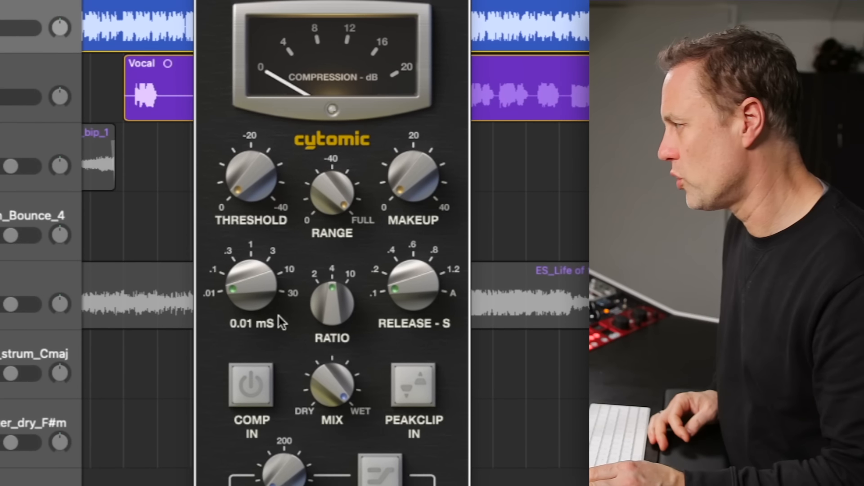
drag(255, 258, 301, 78)
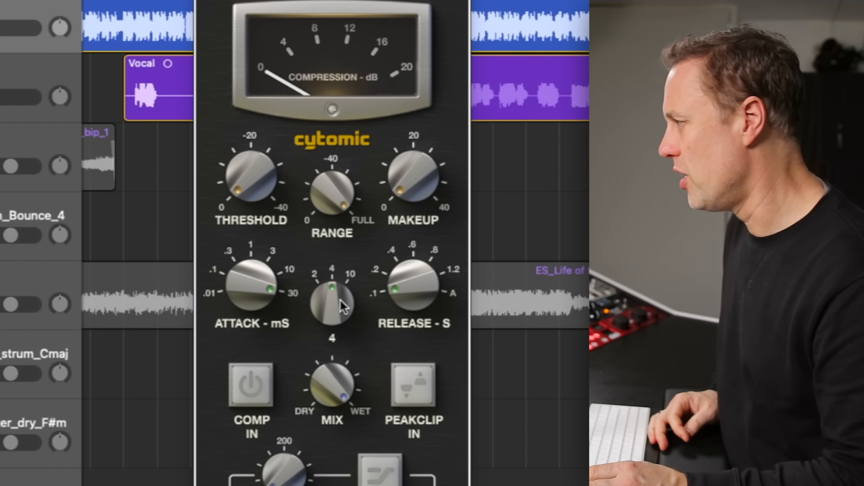
drag(230, 295, 240, 317)
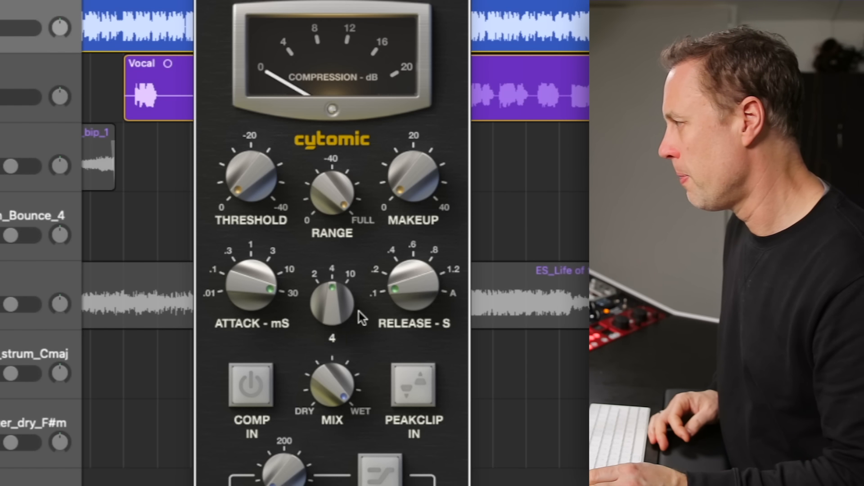
mouse_move(399, 304)
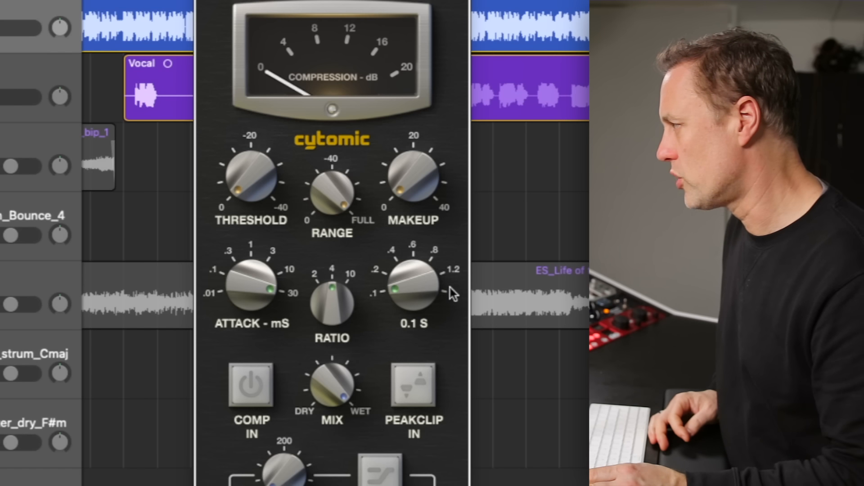
drag(440, 293, 428, 306)
mouse_move(361, 404)
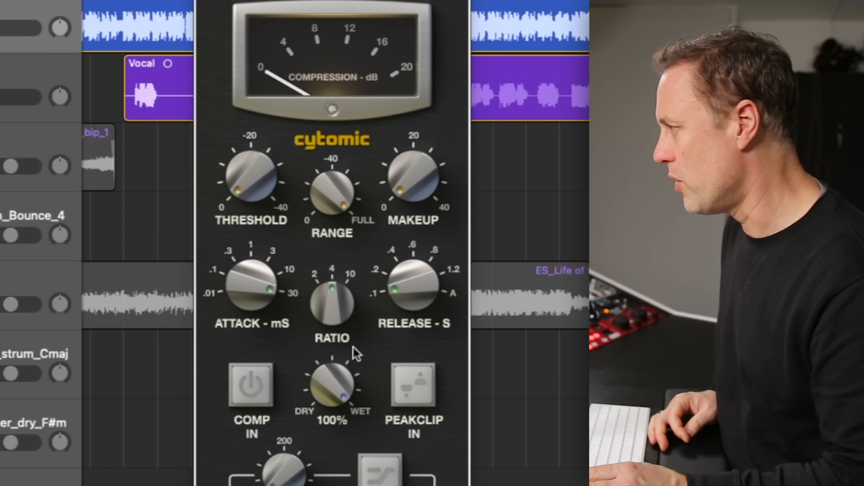
Lower the compressor's threshold to -9.1 dB and set the makeup gain to 1 dB.
drag(241, 186, 239, 178)
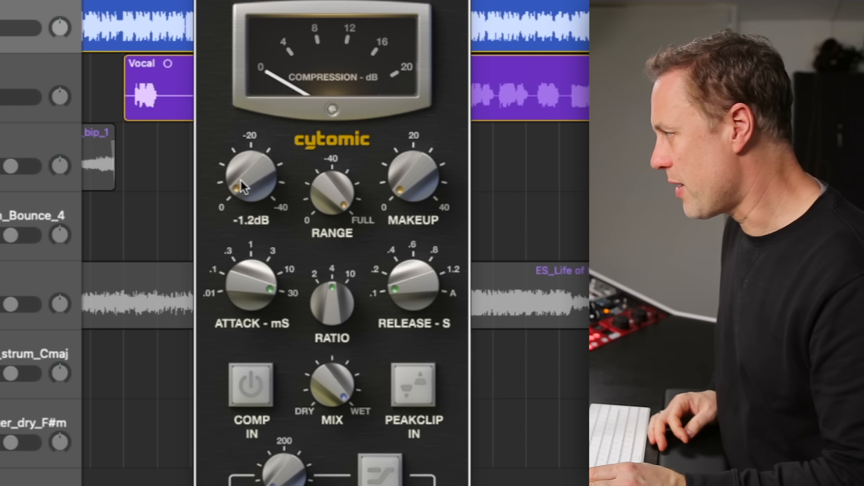
drag(236, 145, 239, 143)
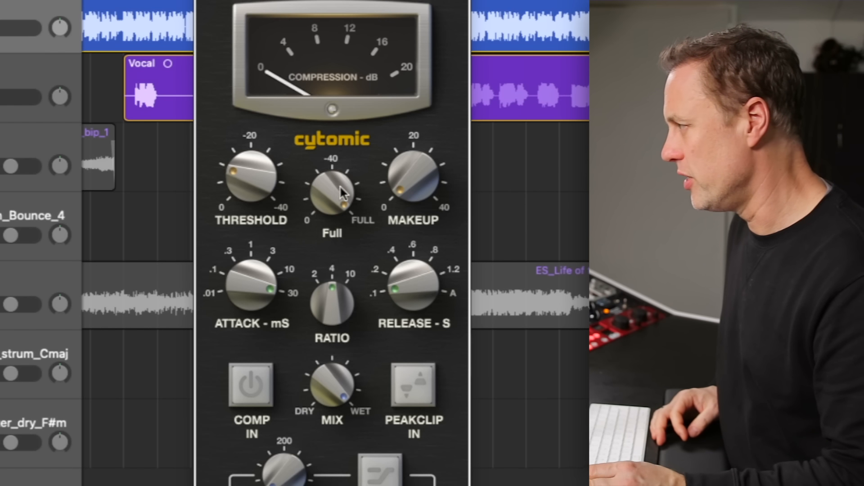
mouse_move(405, 189)
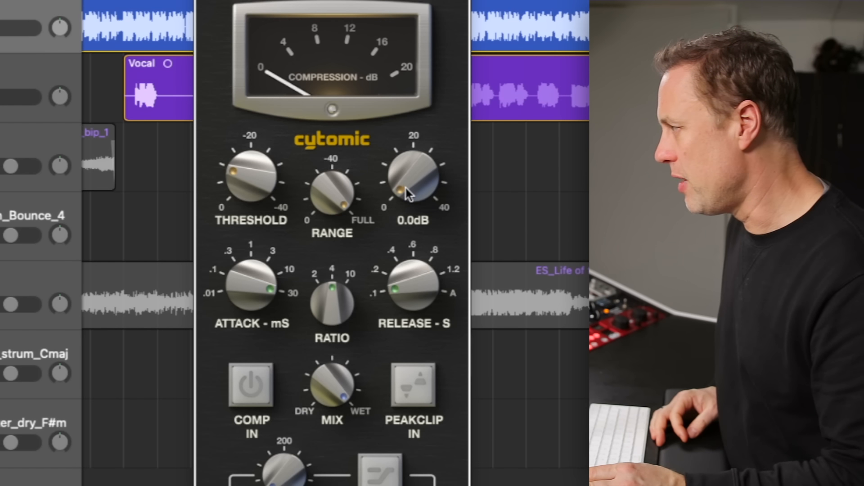
double_click(415, 221)
text(1)
key(Return)
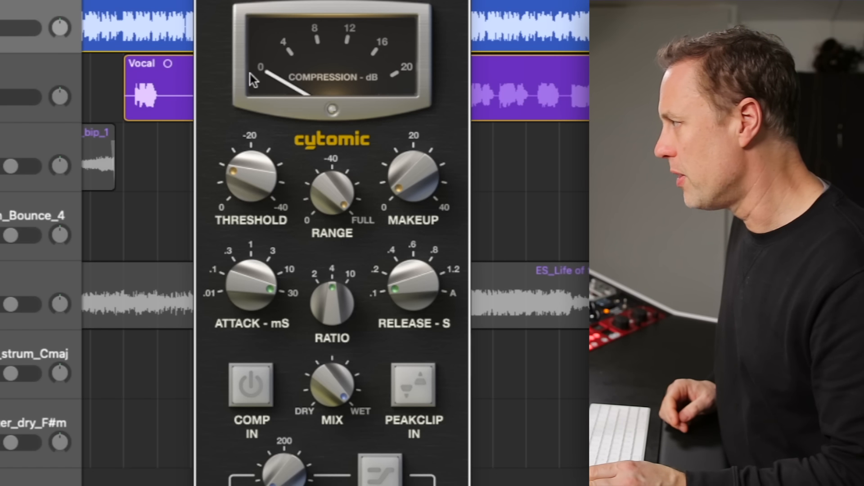
mouse_move(425, 171)
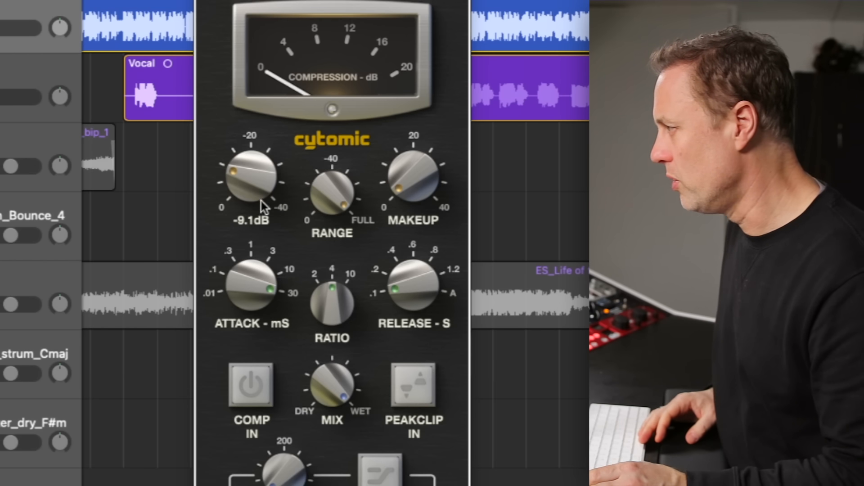
Reset the threshold to 0 dB and engage the compressor with playback running.
drag(239, 173, 244, 228)
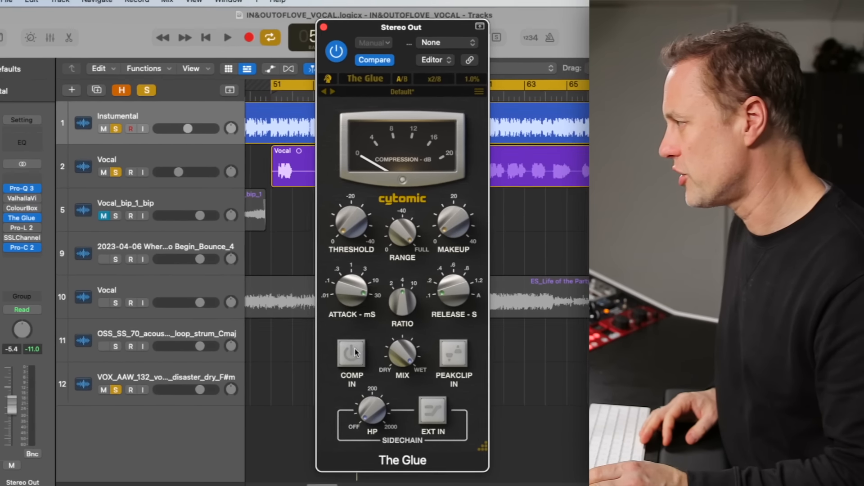
click(326, 361)
key(space)
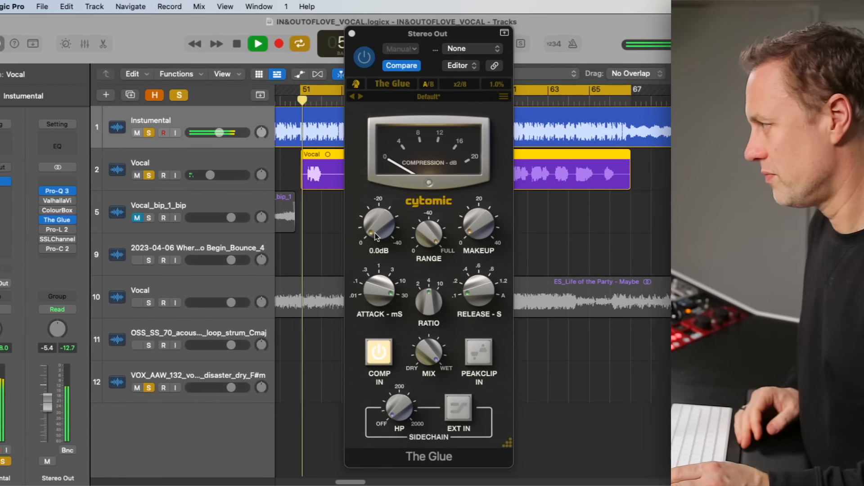
Lower the compressor's threshold to about -15.3 dB while listening, and stop playback.
drag(318, 222, 318, 215)
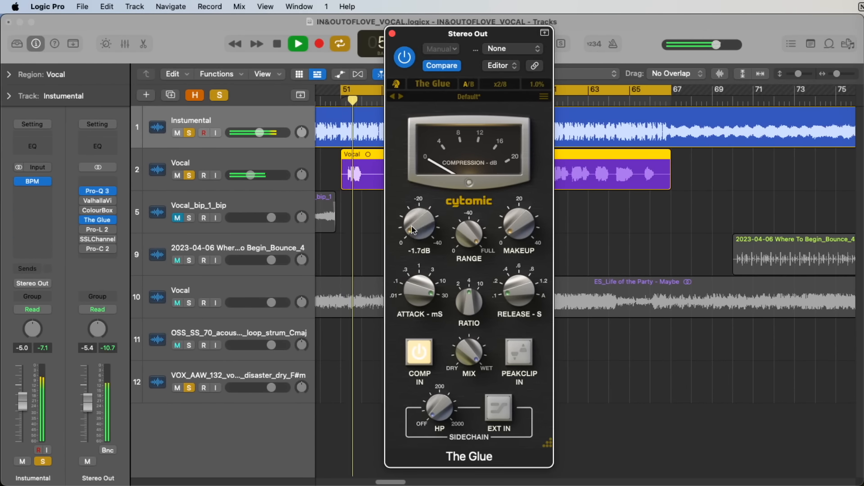
drag(411, 226, 424, 189)
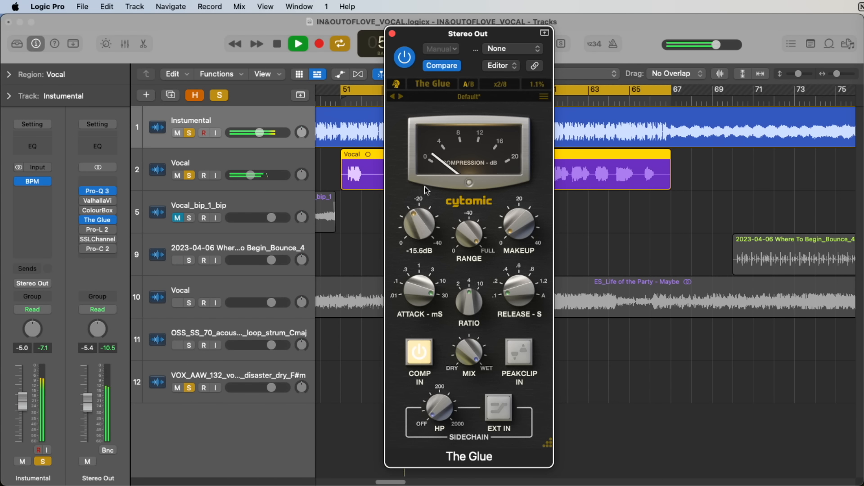
drag(425, 186, 425, 187)
mouse_move(433, 308)
key(space)
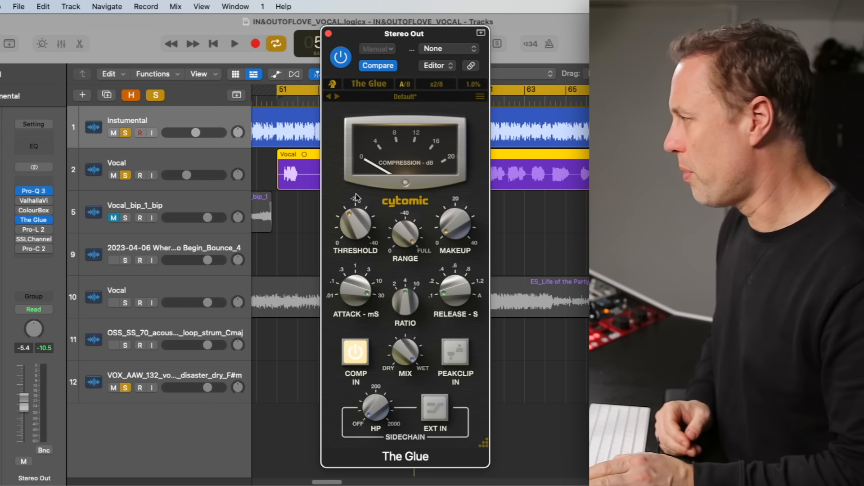
Raise the compressor's internal sidechain high-pass filter to 195 Hz, leaving the external sidechain off.
mouse_move(338, 213)
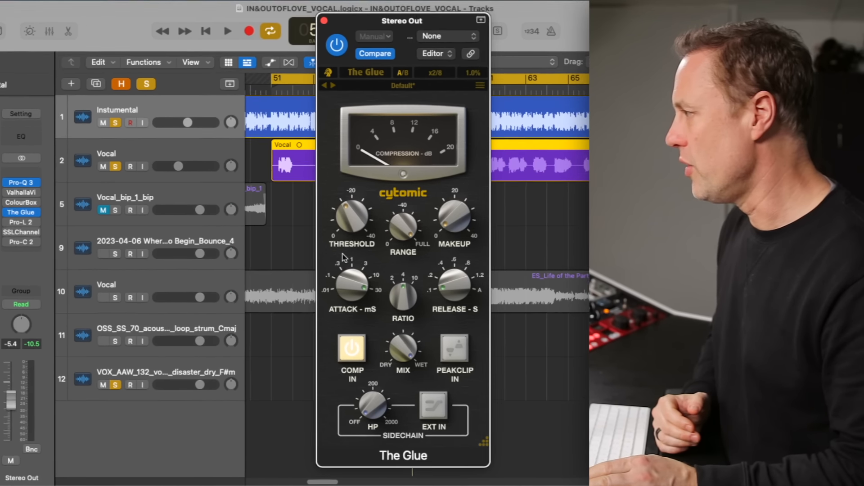
mouse_move(369, 307)
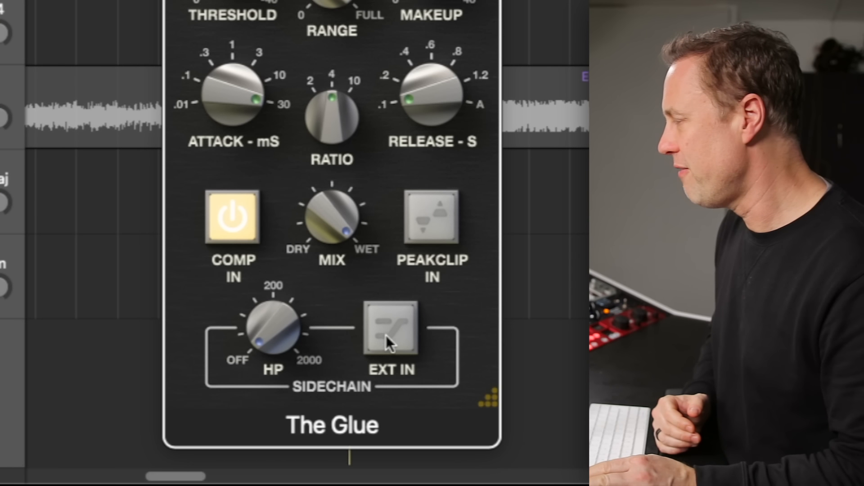
click(395, 345)
click(395, 345)
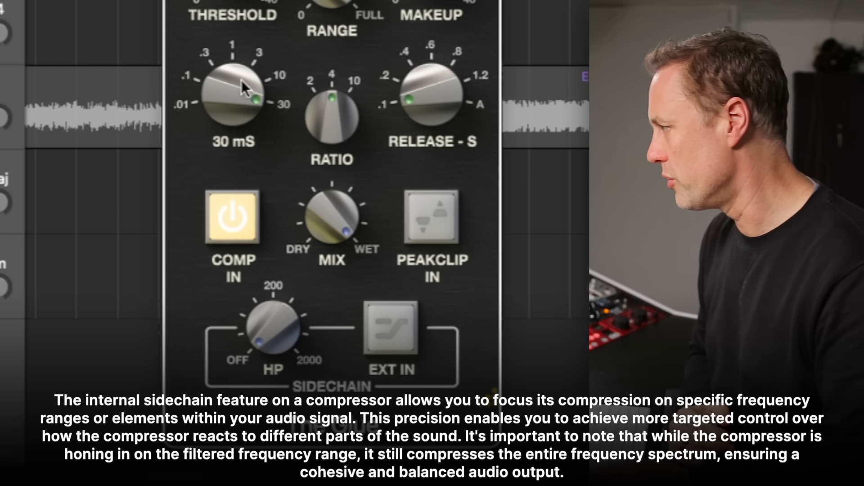
drag(261, 334, 314, 223)
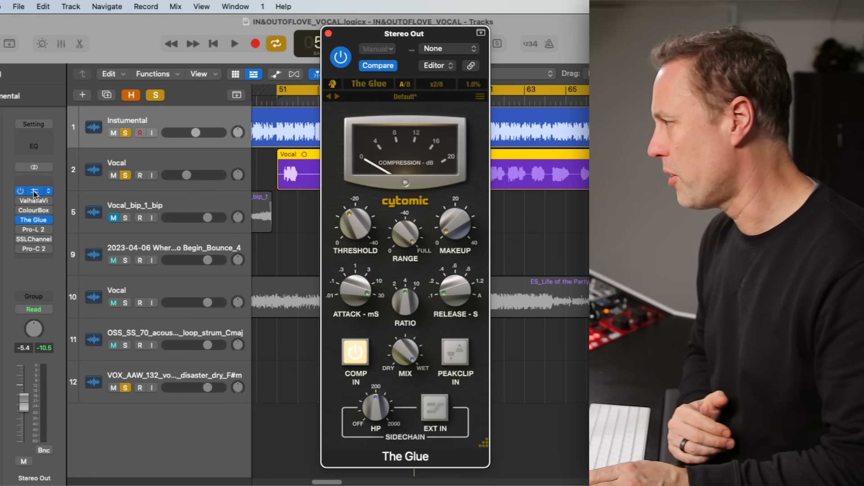
Open Pro-Q 3 on the stereo output, enable its 24 dB/oct low-cut band, and move it to about 199 Hz.
click(36, 192)
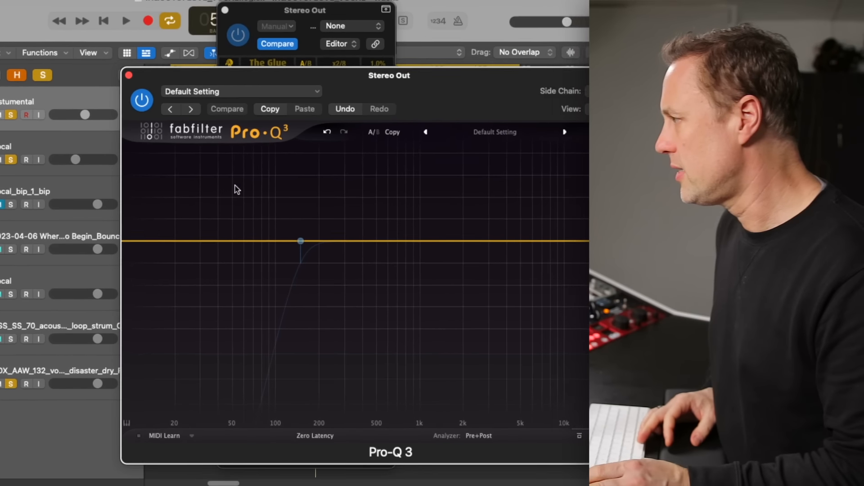
mouse_move(198, 230)
mouse_down()
mouse_move(221, 230)
mouse_move(212, 227)
mouse_up()
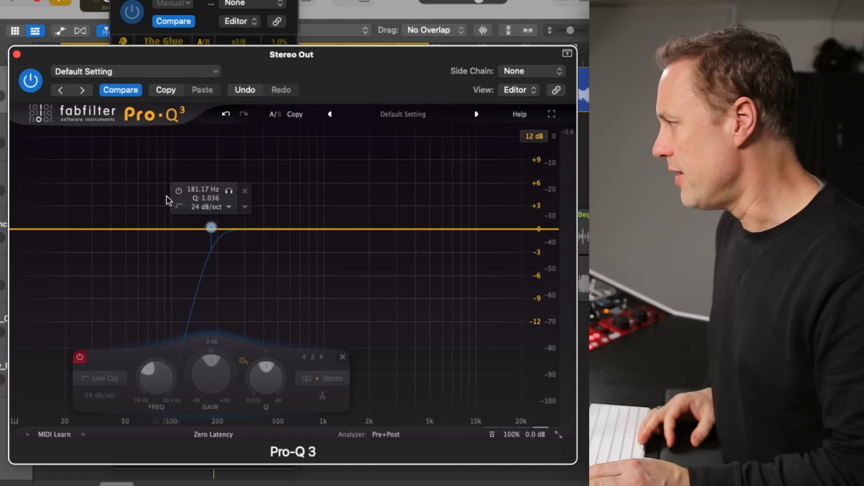
click(178, 191)
drag(211, 227, 217, 227)
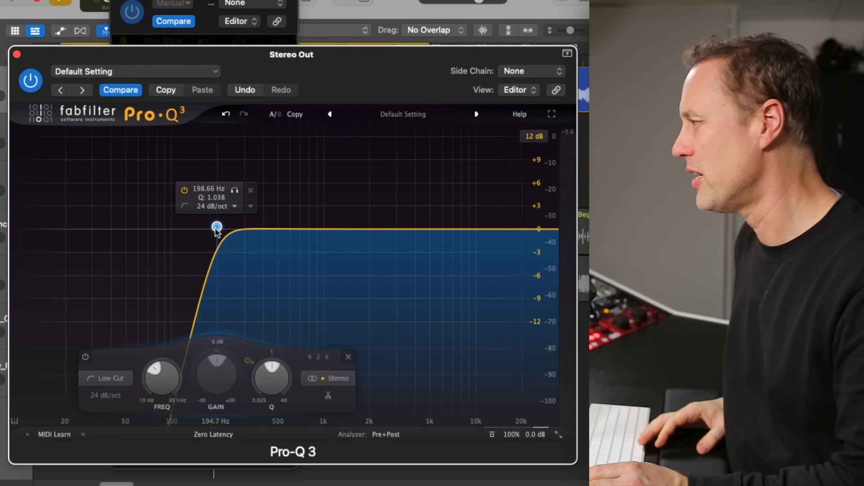
Move the low cut to about 180 Hz during playback and audition the removed low frequencies by soloing the band.
key(space)
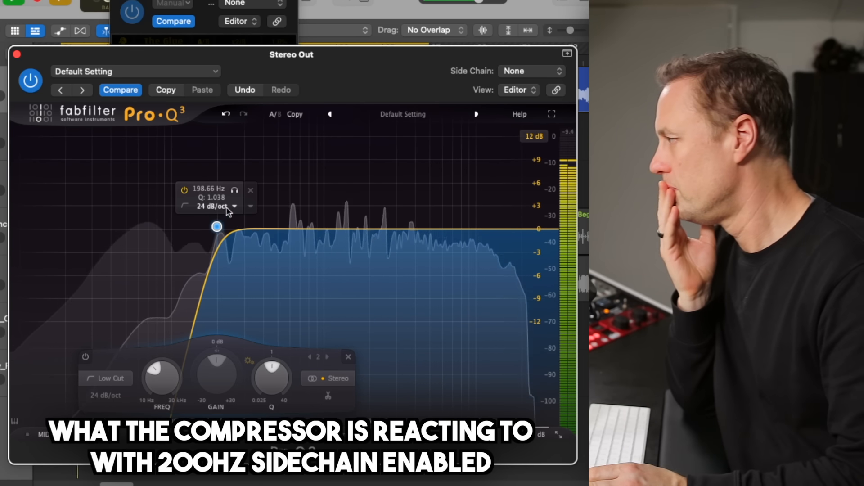
mouse_move(217, 226)
mouse_down()
mouse_move(195, 226)
mouse_move(211, 227)
mouse_up()
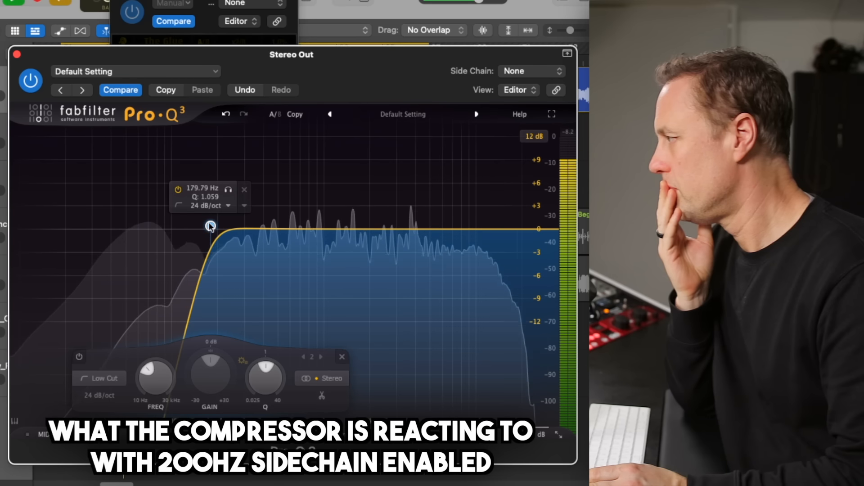
click(228, 190)
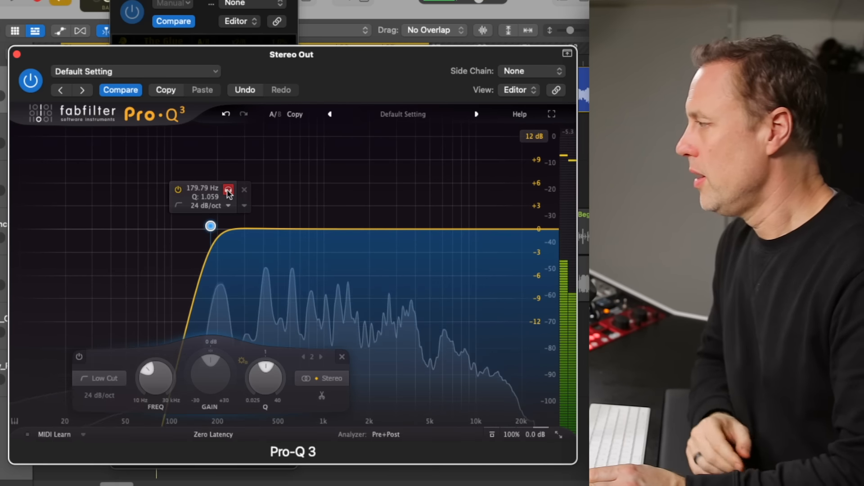
click(228, 190)
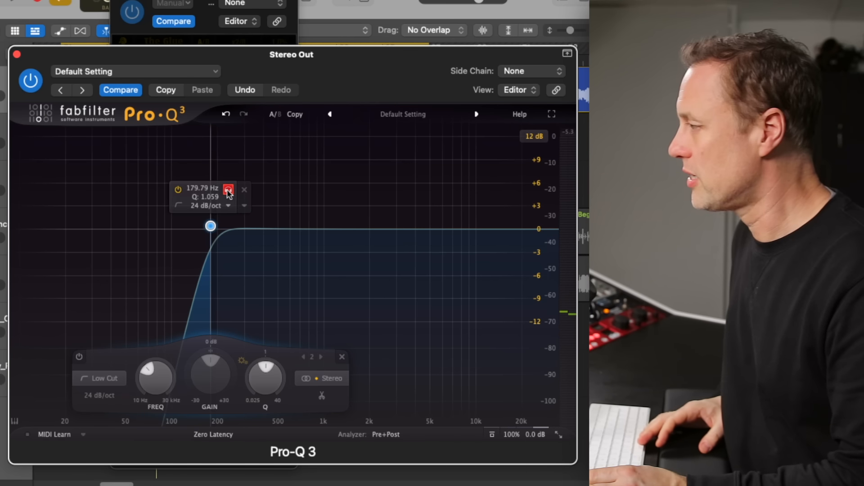
key(space)
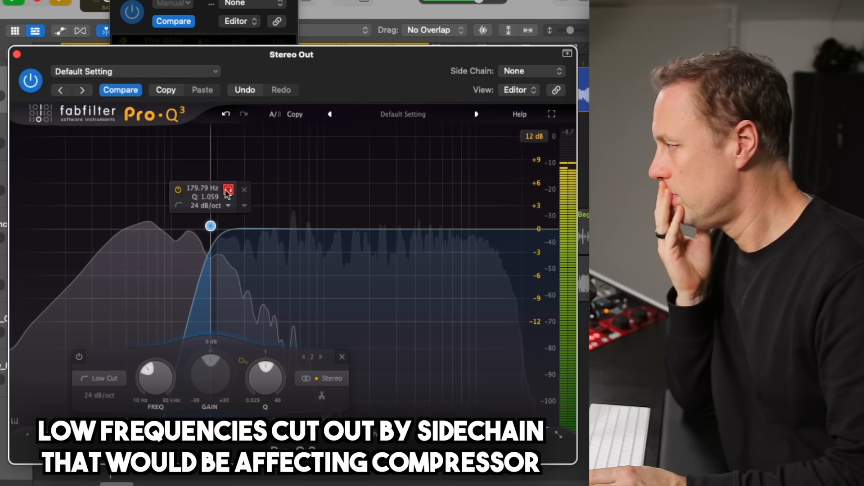
click(227, 190)
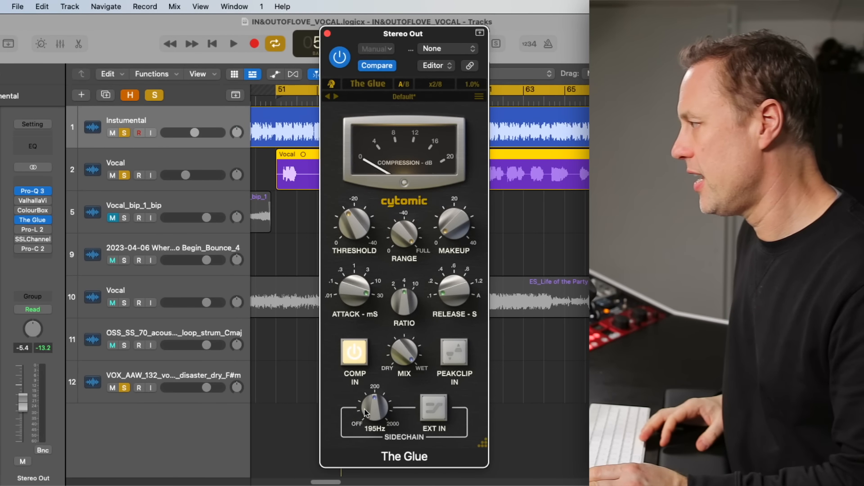
Lower The Glue's sidechain high-pass filter to about 99 Hz.
drag(366, 414, 346, 427)
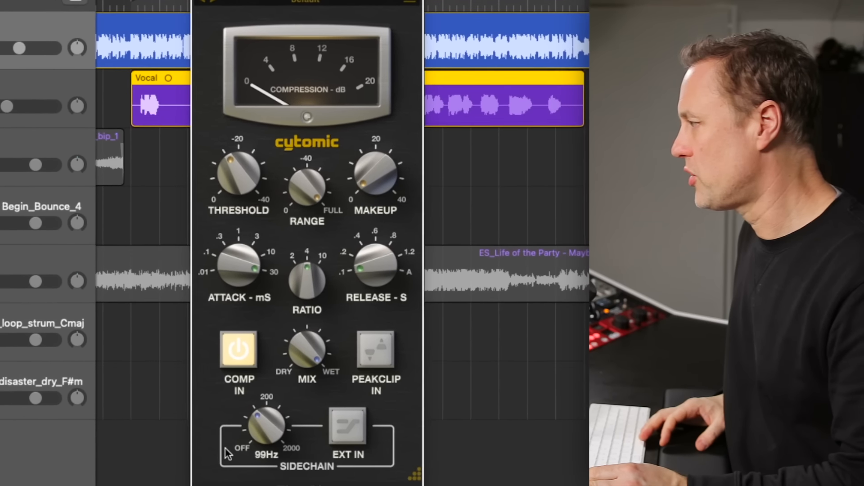
mouse_move(225, 447)
mouse_down()
mouse_move(226, 429)
mouse_move(219, 470)
mouse_move(227, 441)
mouse_up()
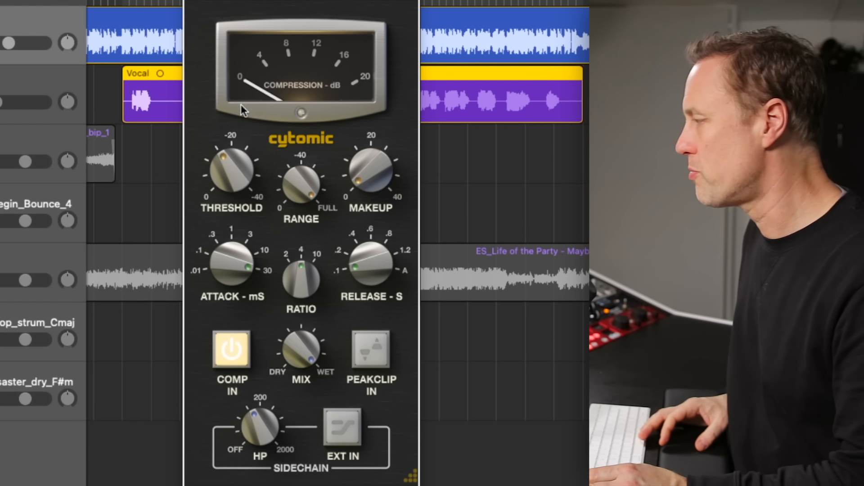
mouse_move(237, 139)
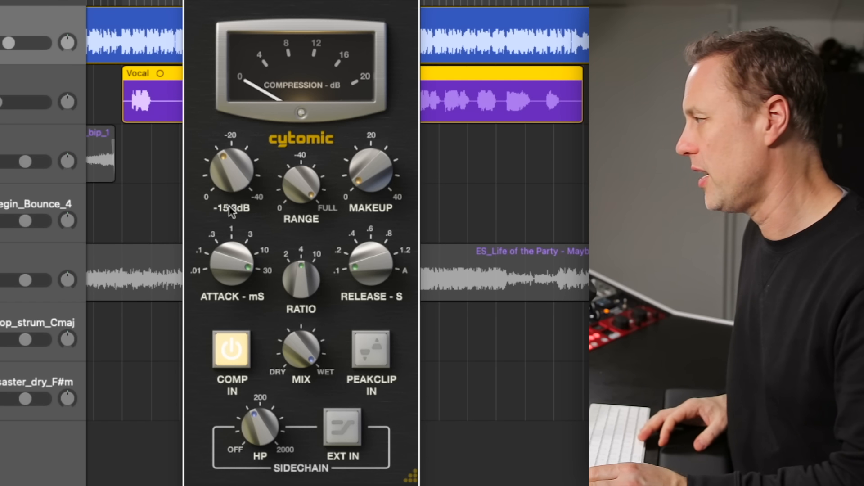
Compare the compression during playback with the sidechain high-pass filter off and at 210 Hz, leaving it at 210 Hz.
key(space)
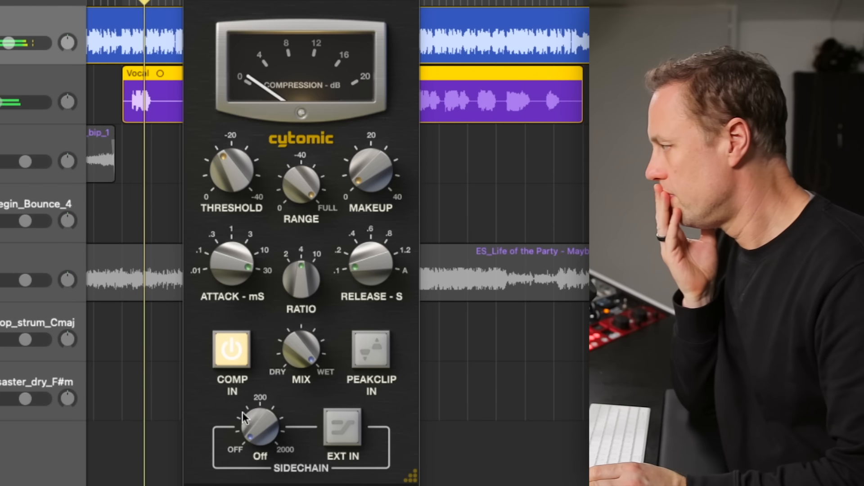
drag(243, 412, 283, 338)
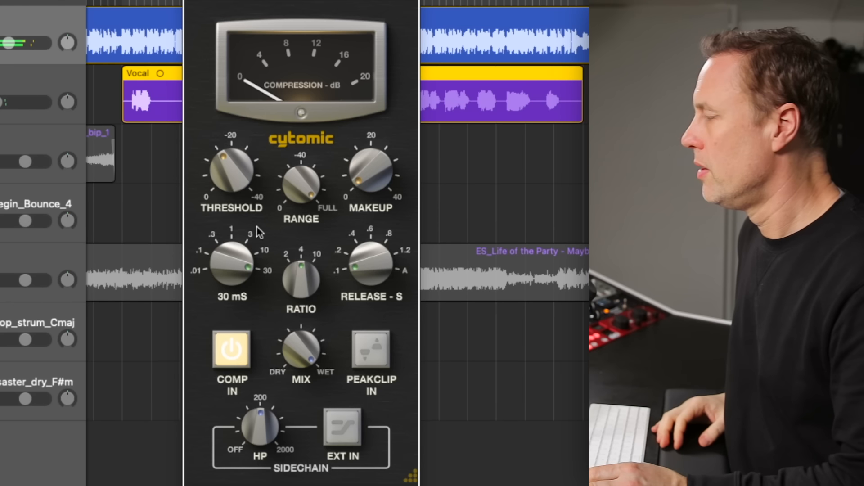
mouse_move(243, 157)
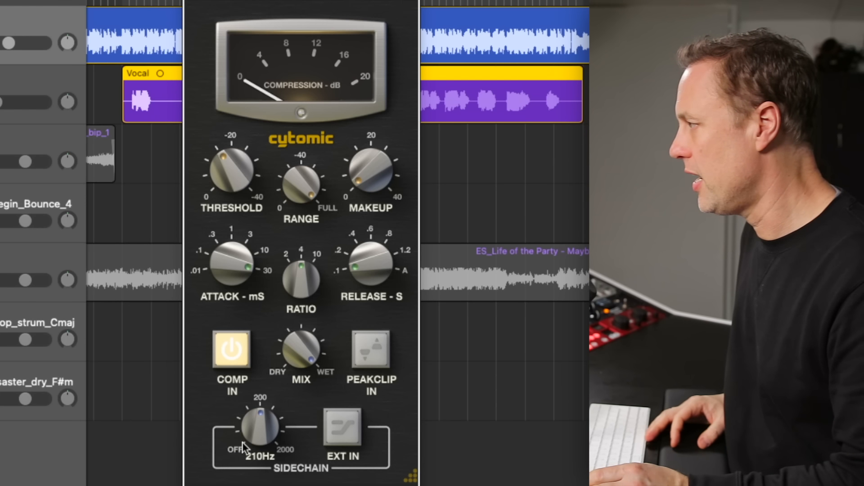
mouse_move(214, 176)
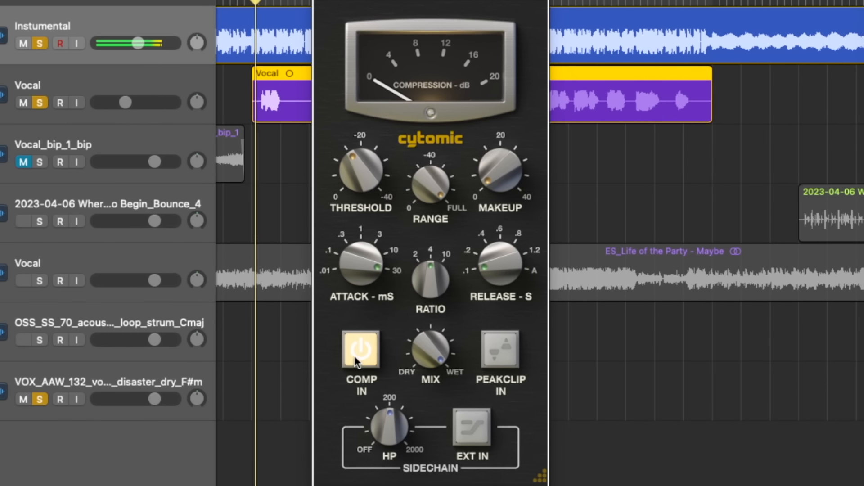
Set The Glue's threshold to -19.4 dB during playback and its makeup gain to about 1.2 dB.
drag(278, 196, 286, 173)
drag(360, 168, 363, 158)
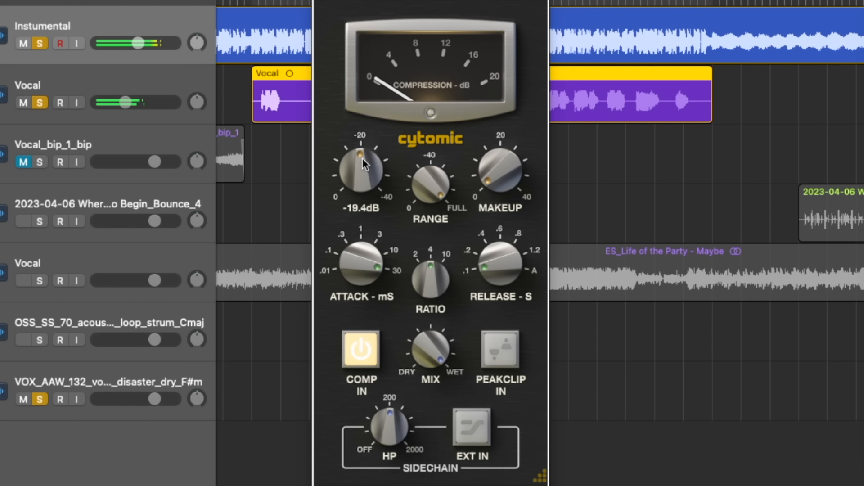
drag(363, 158, 363, 158)
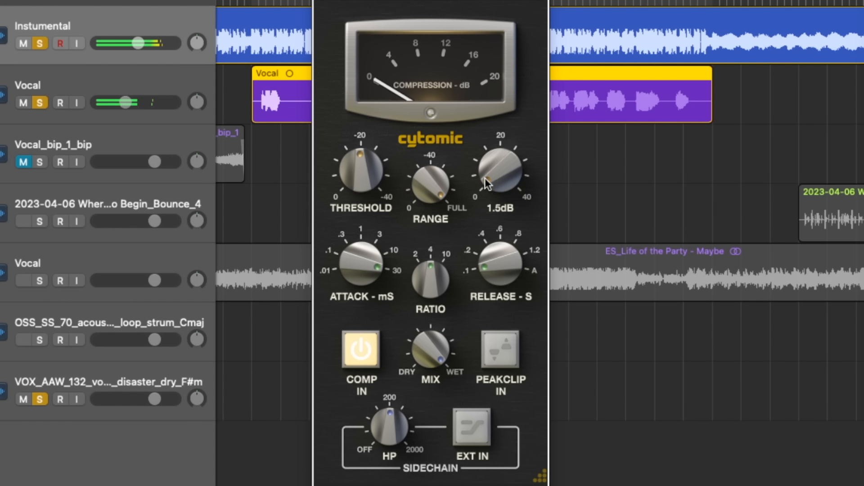
click(374, 347)
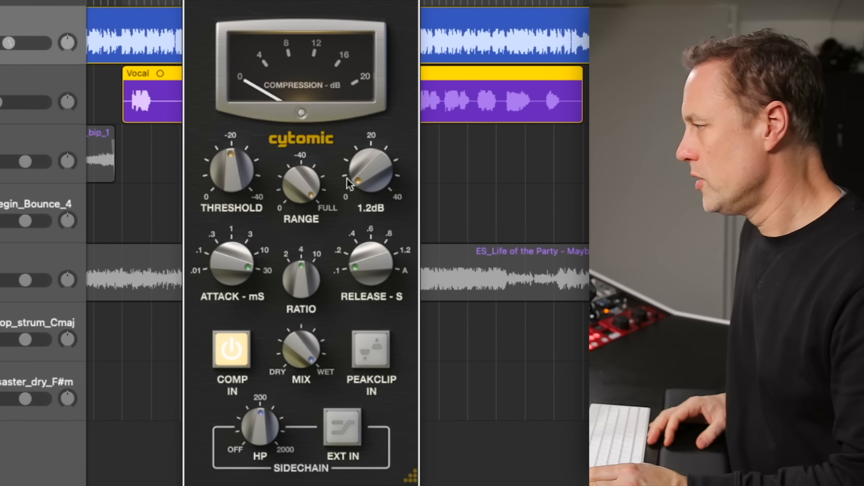
Compare the mix during playback with The Glue's compression bypassed and engaged, leaving the compression engaged.
mouse_move(256, 163)
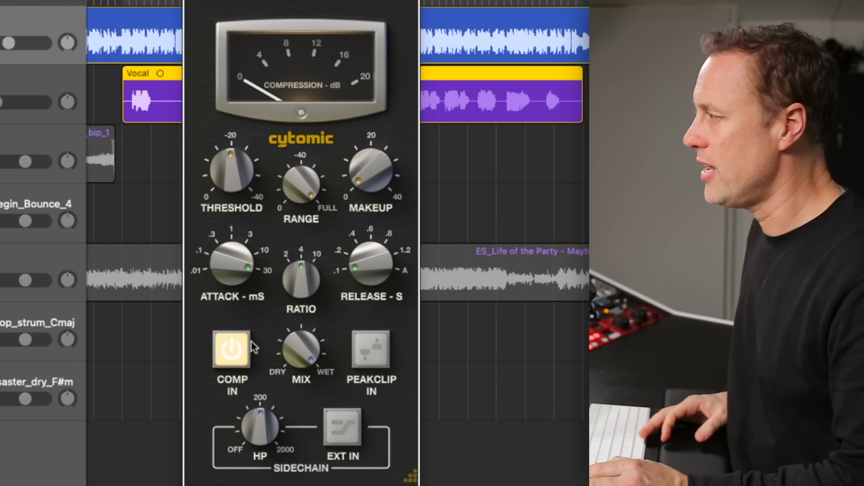
click(230, 354)
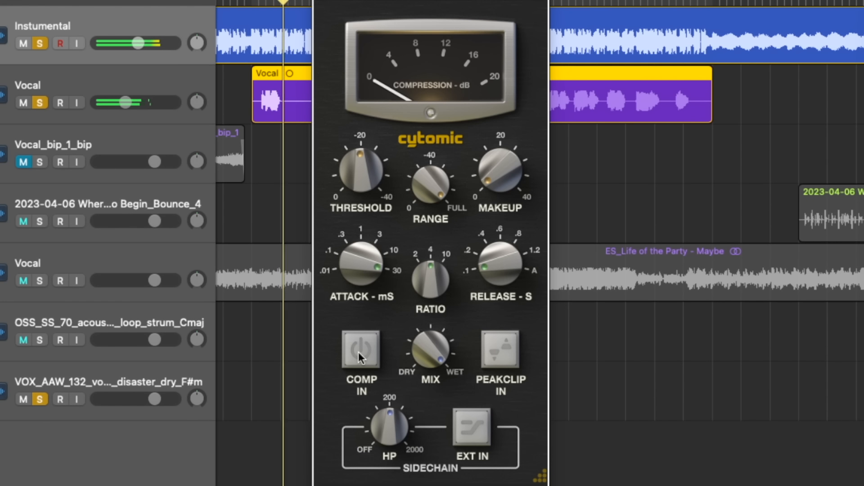
click(358, 352)
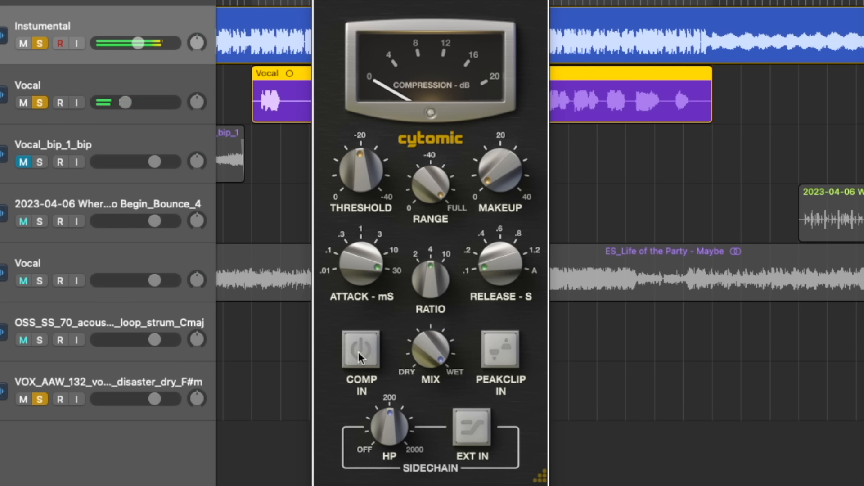
click(358, 352)
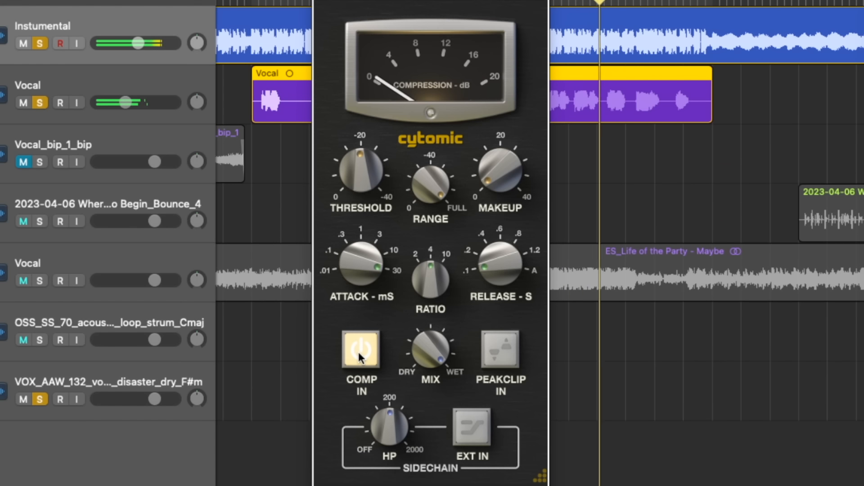
click(358, 352)
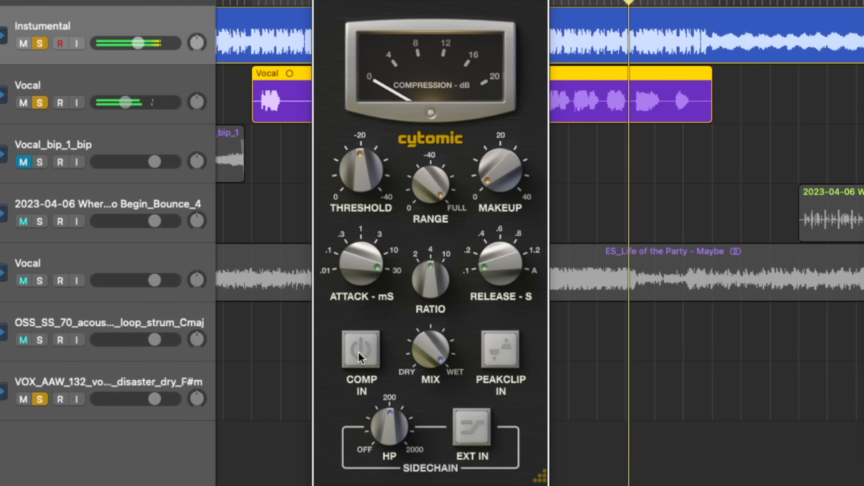
click(359, 352)
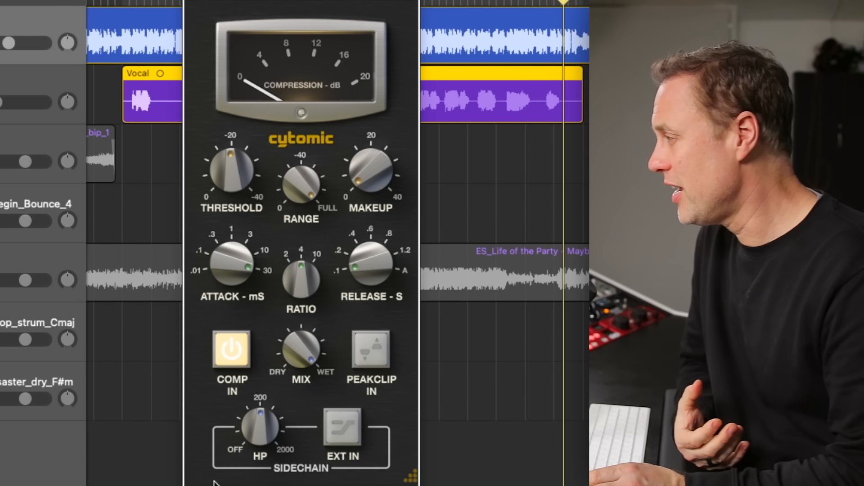
mouse_move(267, 435)
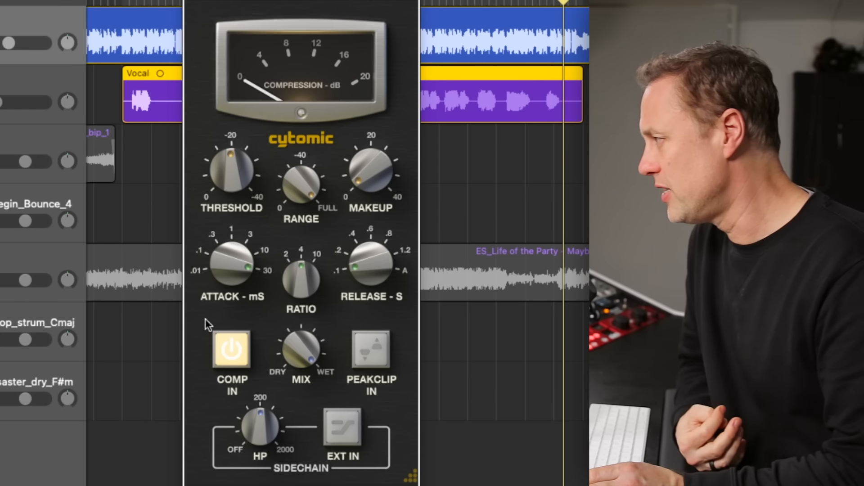
mouse_move(210, 285)
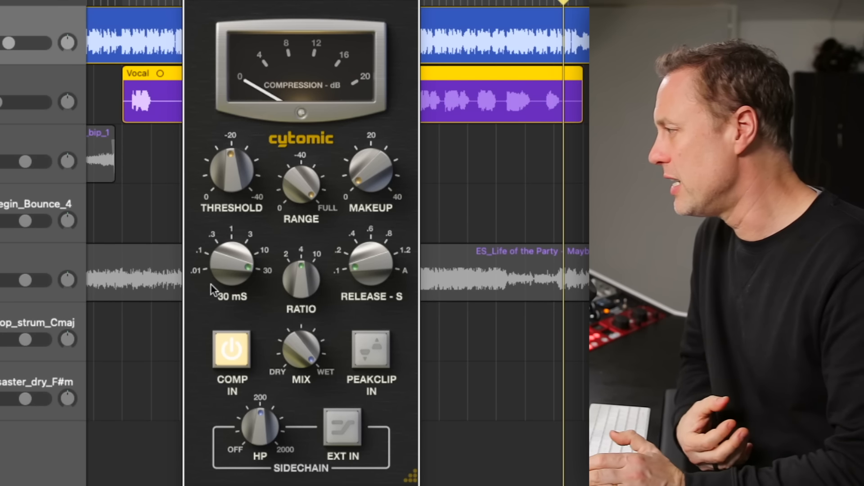